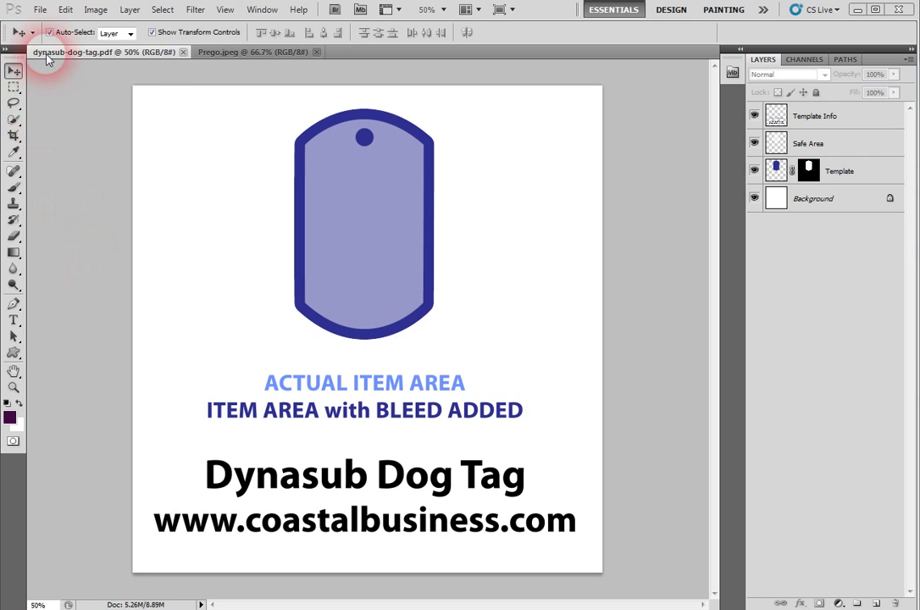
Step: Open the photo Prego.jpeg from the Desktop
left_click(45, 14)
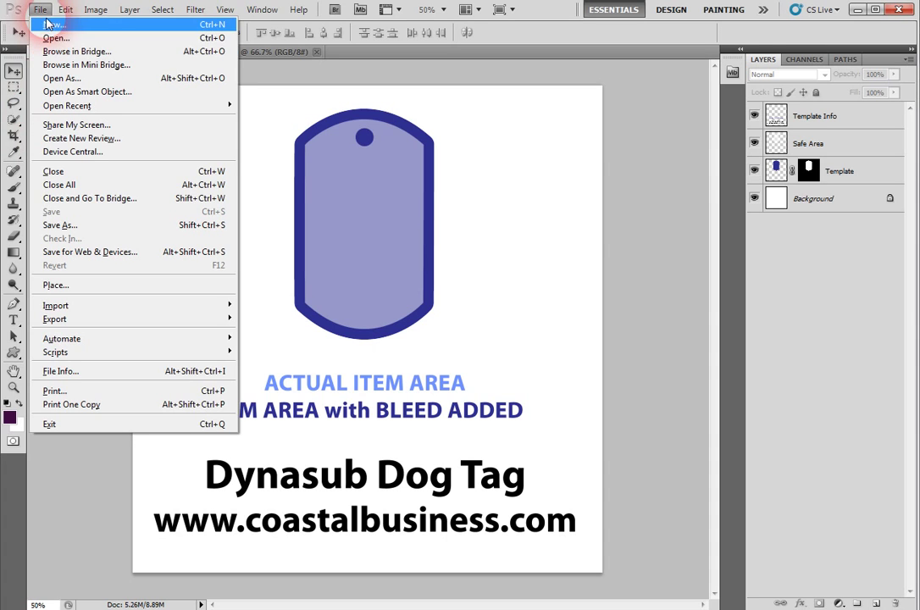
left_click(56, 40)
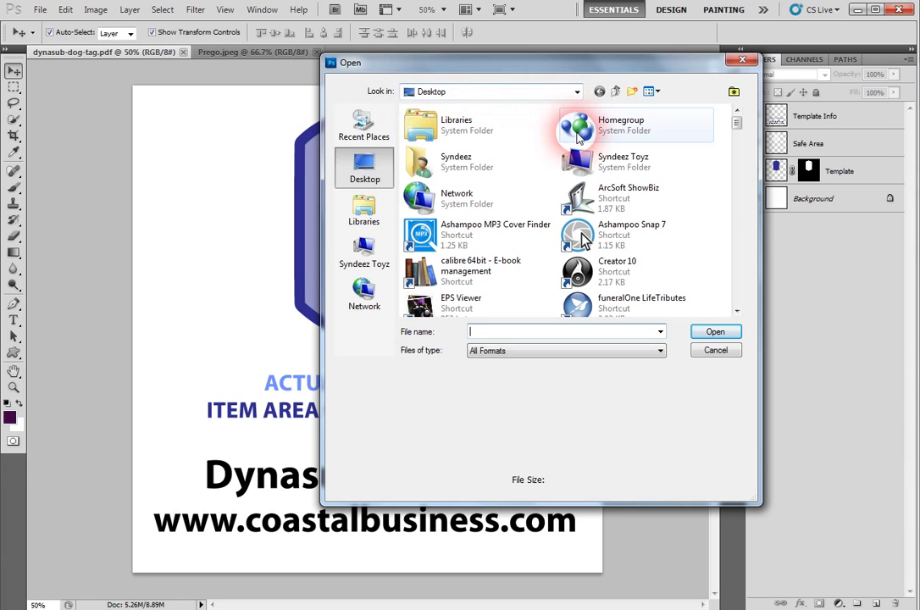
left_click(736, 311)
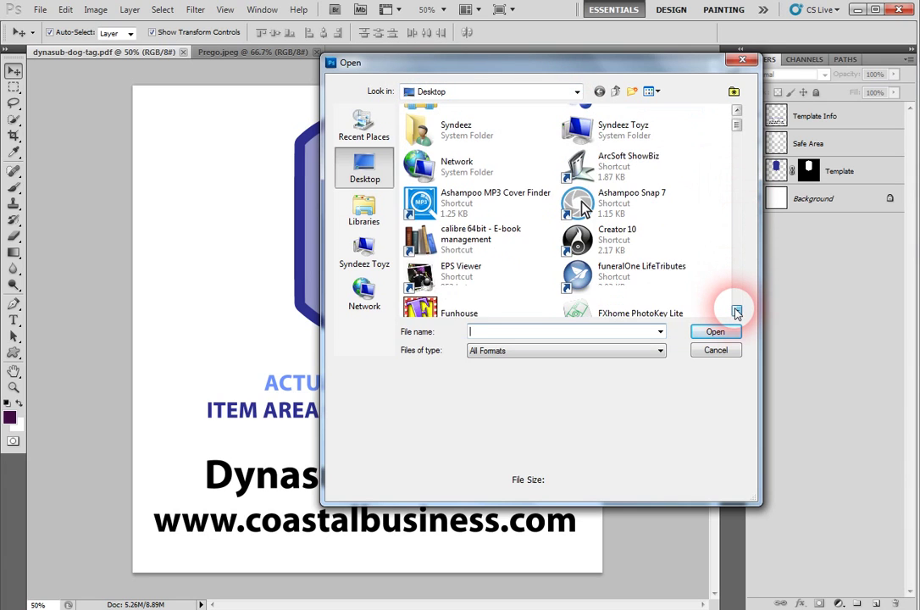
left_click(736, 312)
left_click_drag(736, 312, 737, 312)
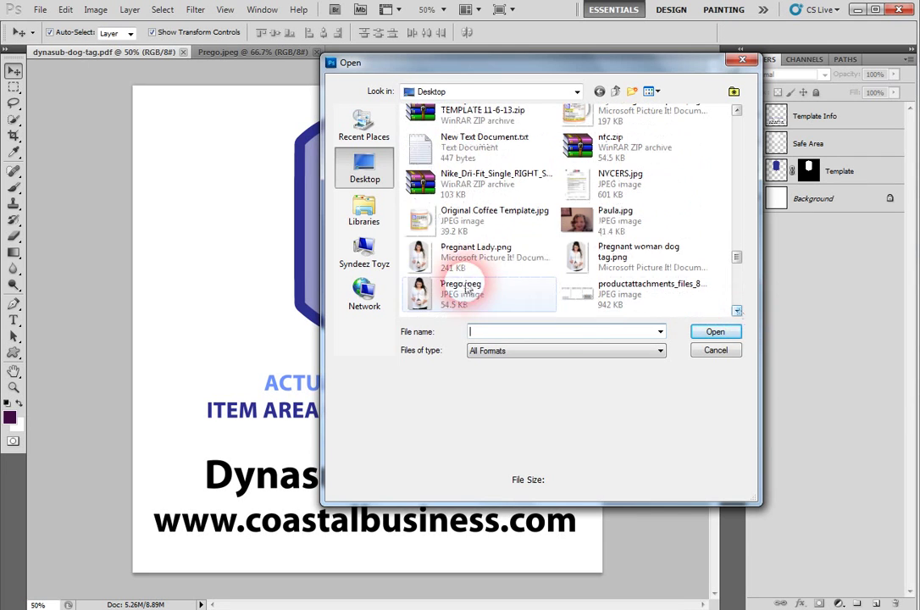
left_click(462, 293)
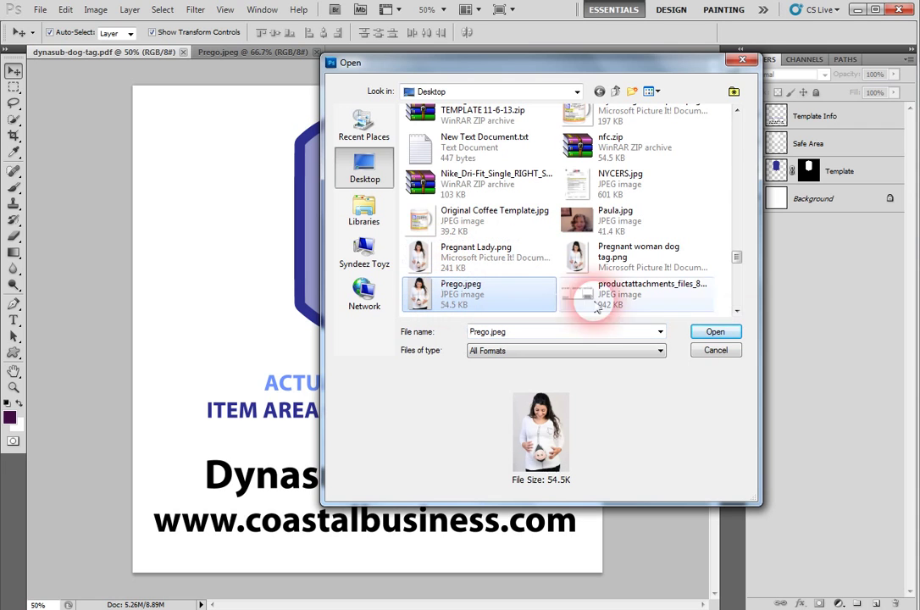
left_click(718, 332)
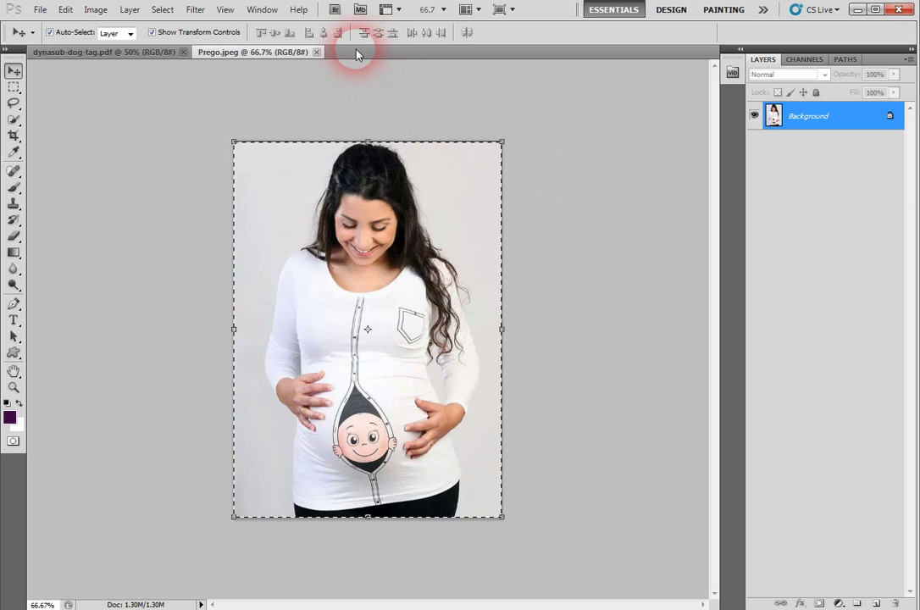
Step: Copy the entire Prego.jpeg photo and paste it into the dynasub-dog-tag.pdf document
left_click(162, 10)
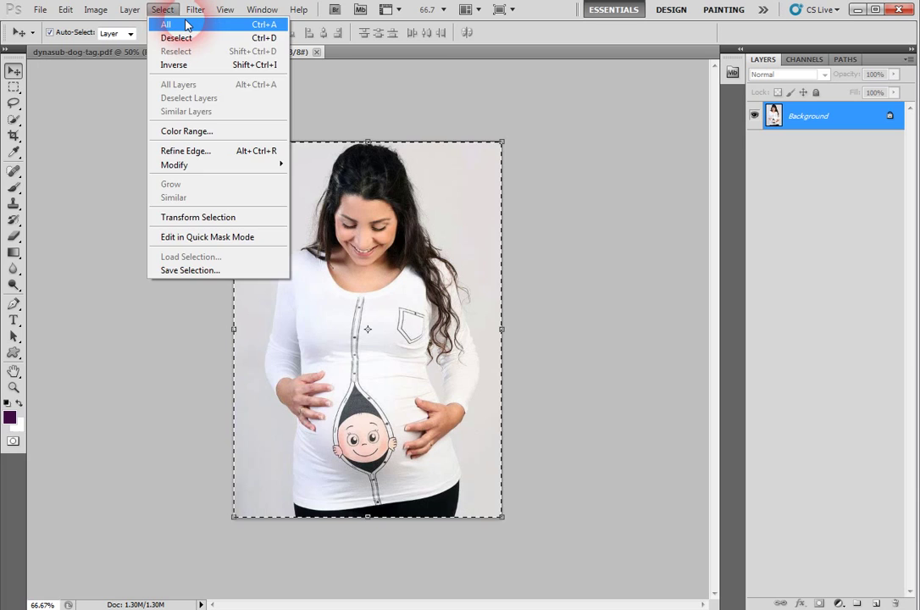
left_click(187, 25)
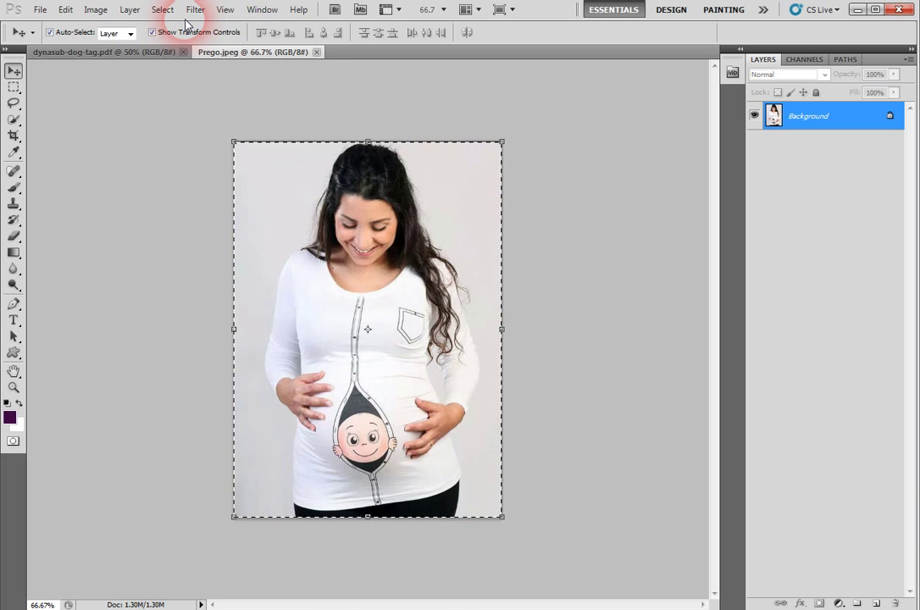
left_click(65, 14)
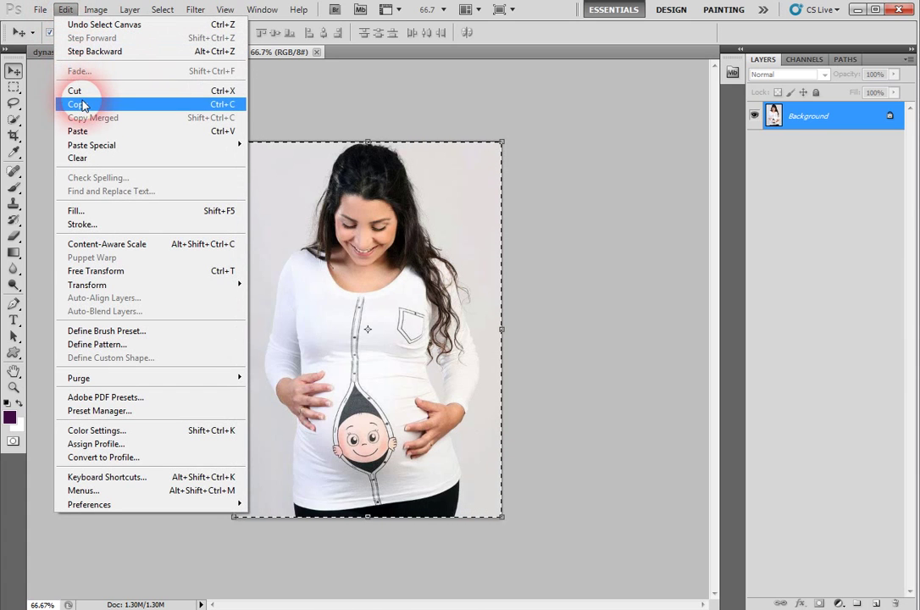
left_click(79, 104)
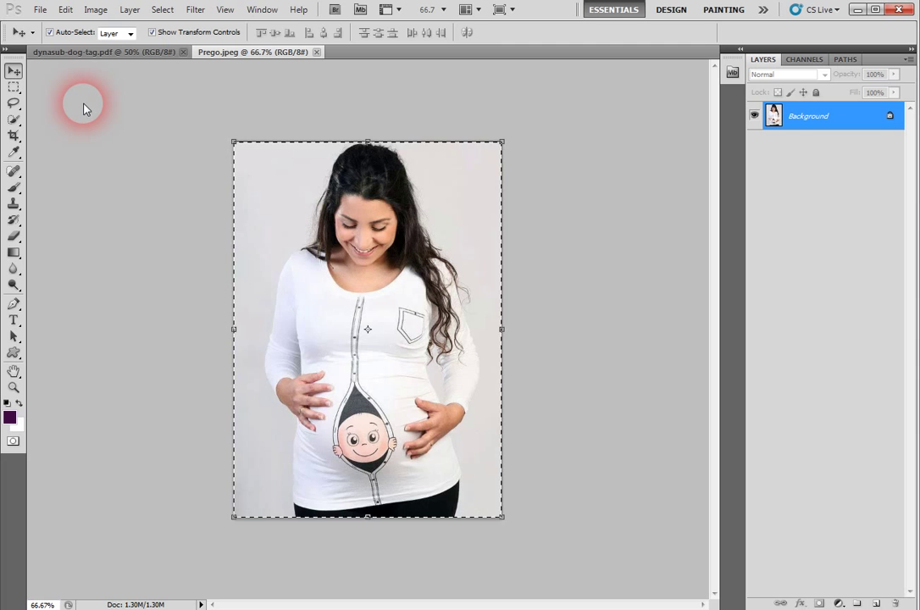
left_click(84, 53)
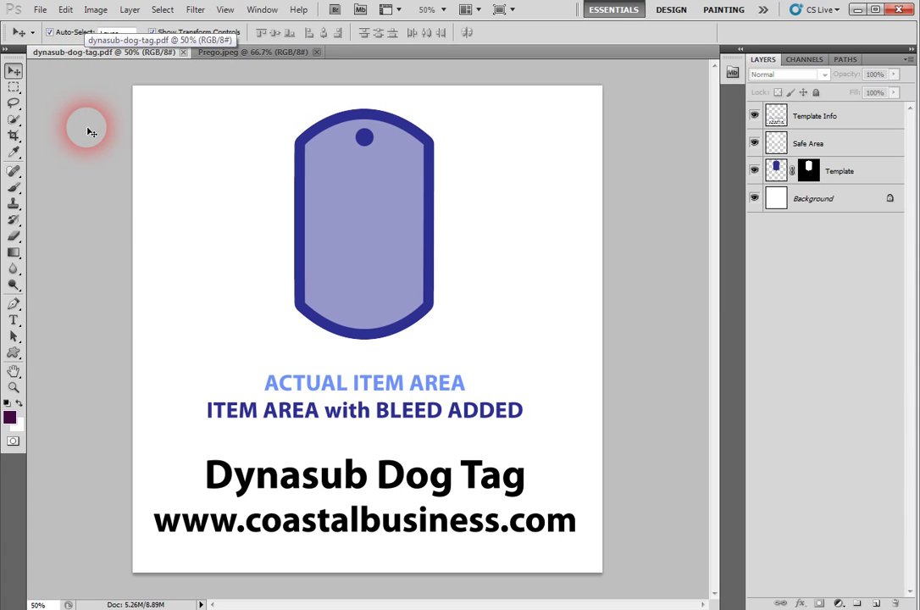
left_click(67, 17)
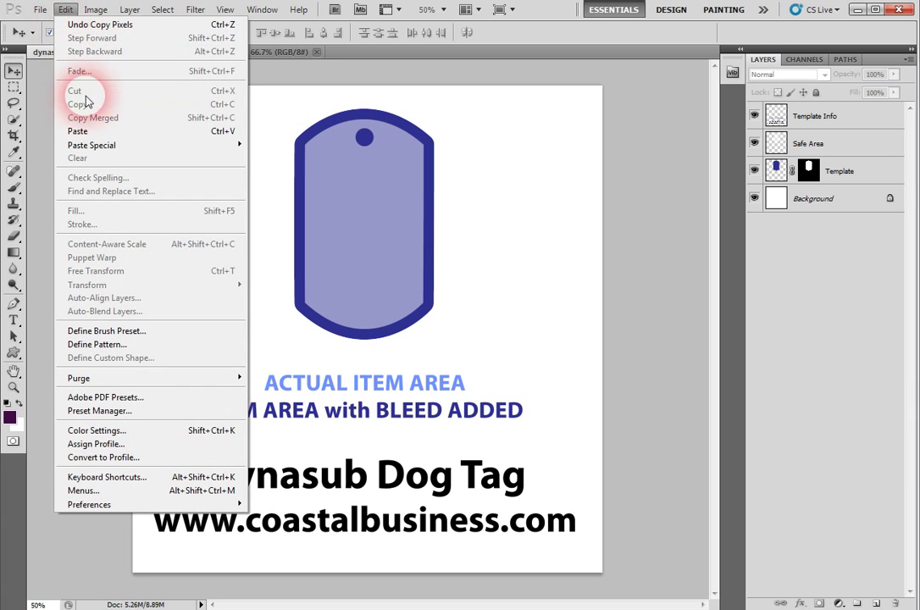
left_click(88, 134)
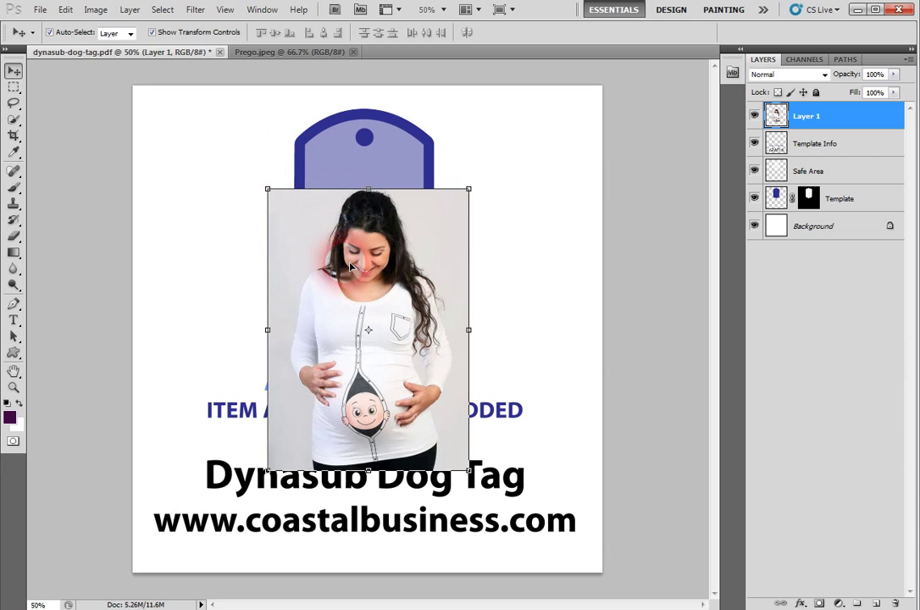
Step: Move the pasted photo over the dog tag shape and scale it to the tag's outer edges, about 70% width and 82% height
left_click_drag(350, 267, 362, 201)
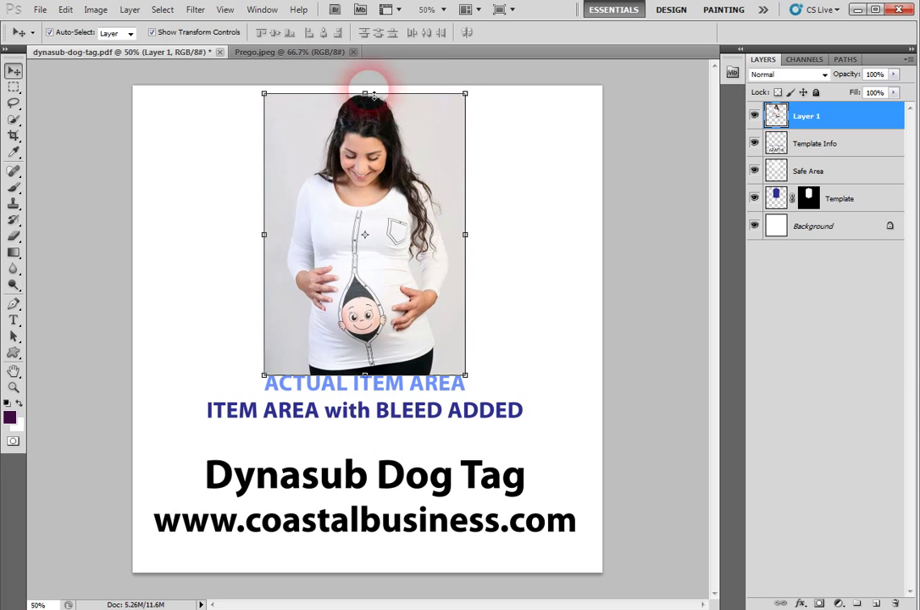
mouse_move(365, 93)
left_mouse_down()
mouse_move(378, 142)
mouse_move(372, 111)
left_mouse_up()
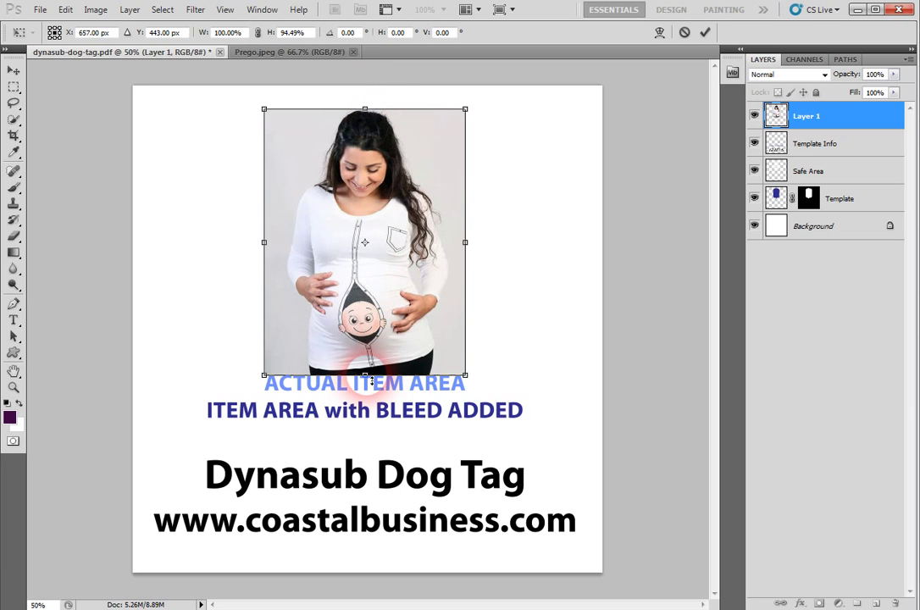
left_click_drag(371, 381, 378, 345)
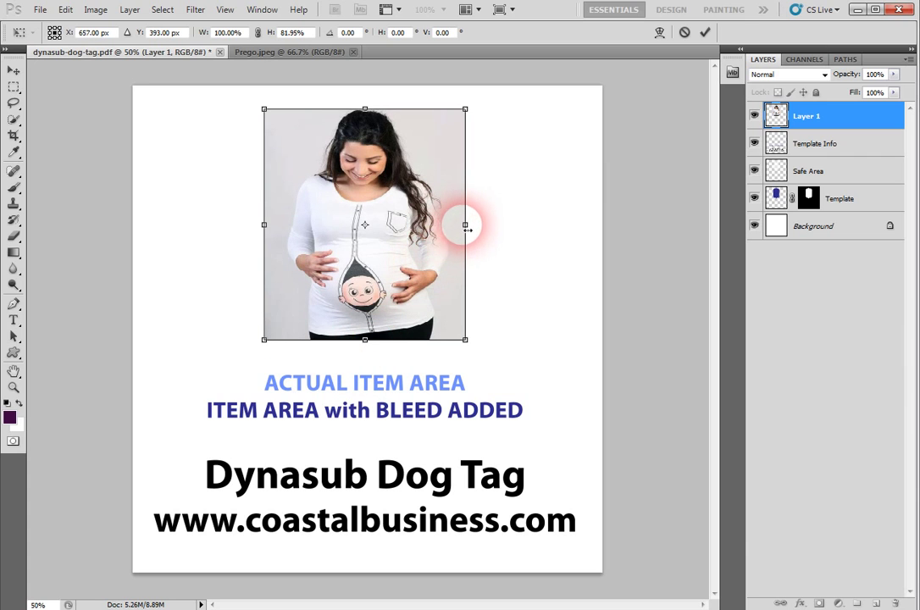
left_click_drag(473, 228, 443, 233)
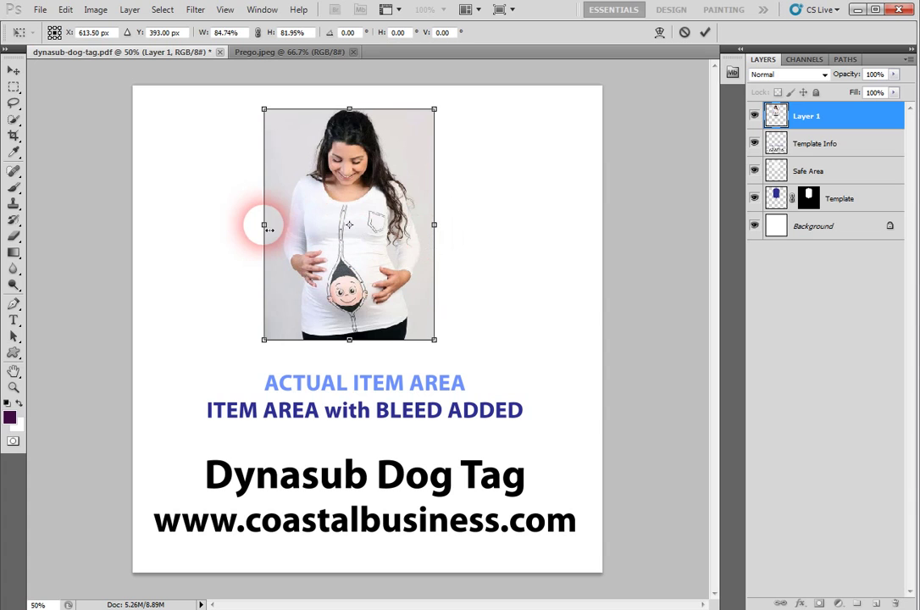
left_click_drag(272, 230, 301, 230)
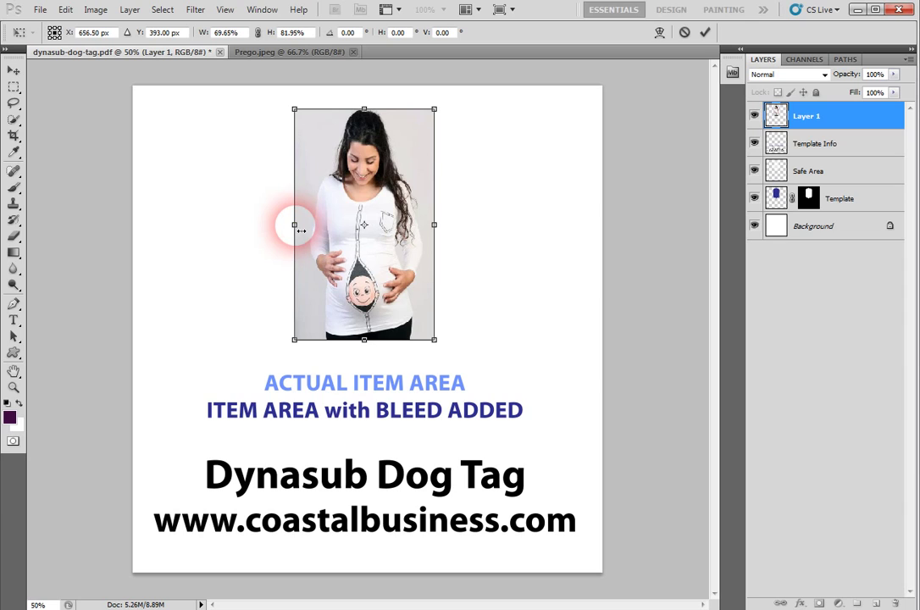
left_click(710, 39)
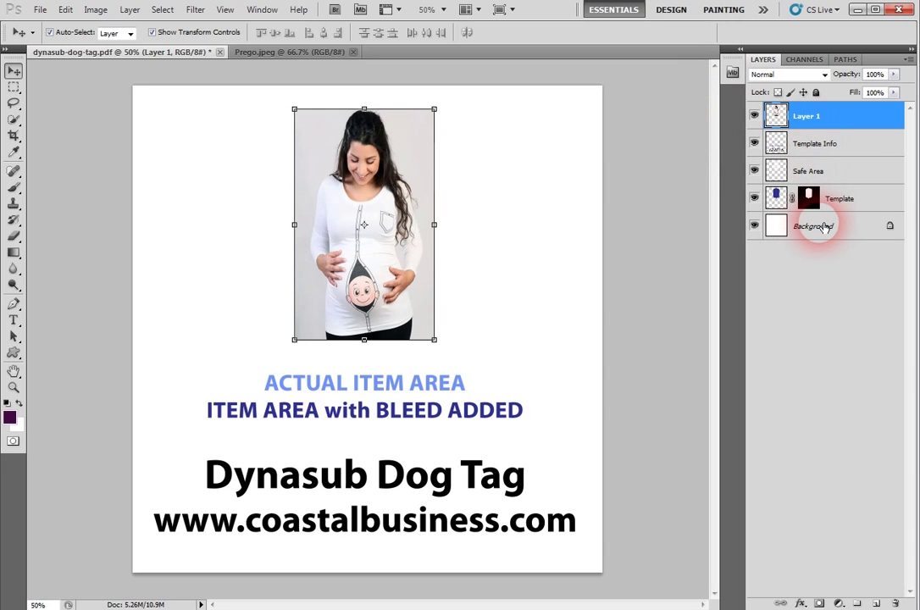
Step: Transfer the layer mask from the Template layer to the photo layer, Layer 1, and deselect the layers
left_click(809, 198)
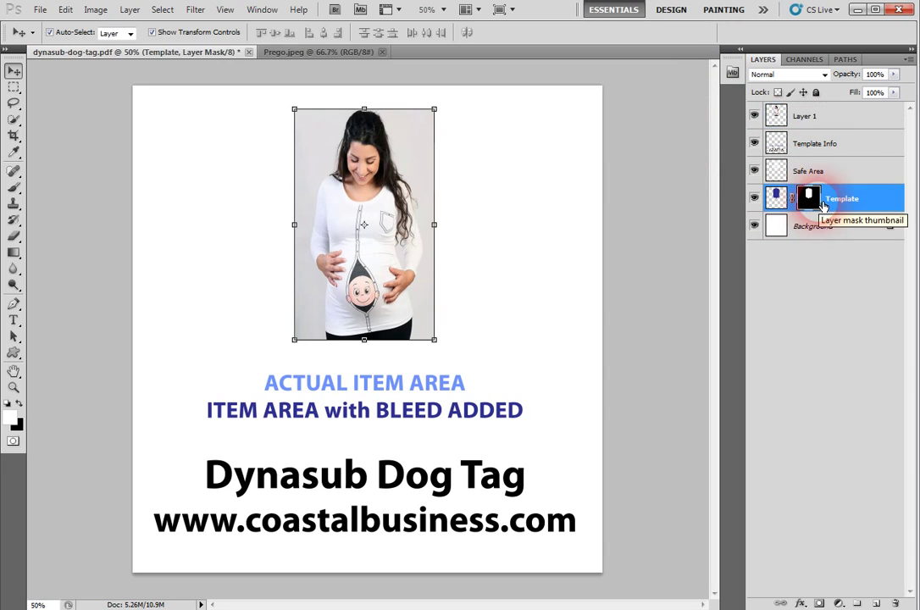
left_click_drag(822, 206, 811, 126)
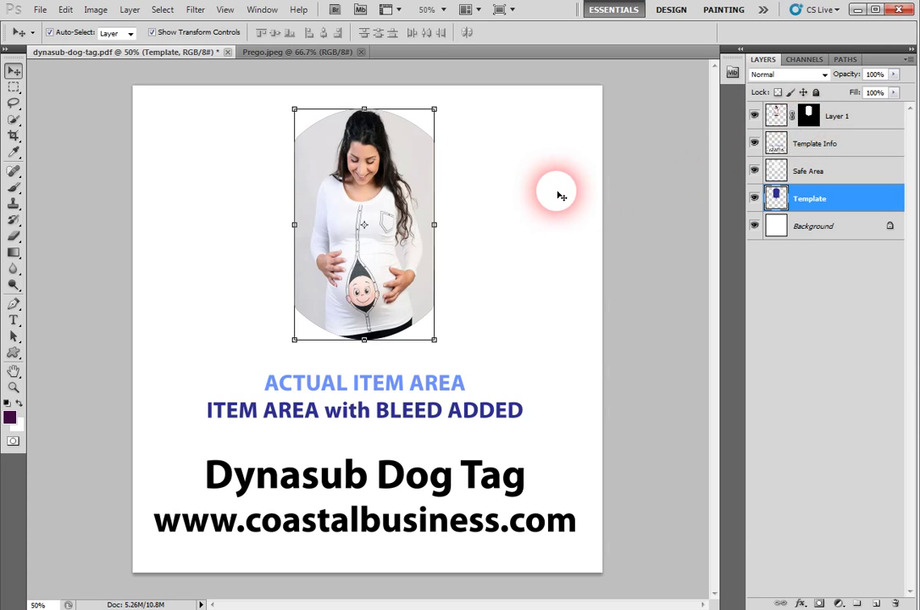
left_click(518, 205)
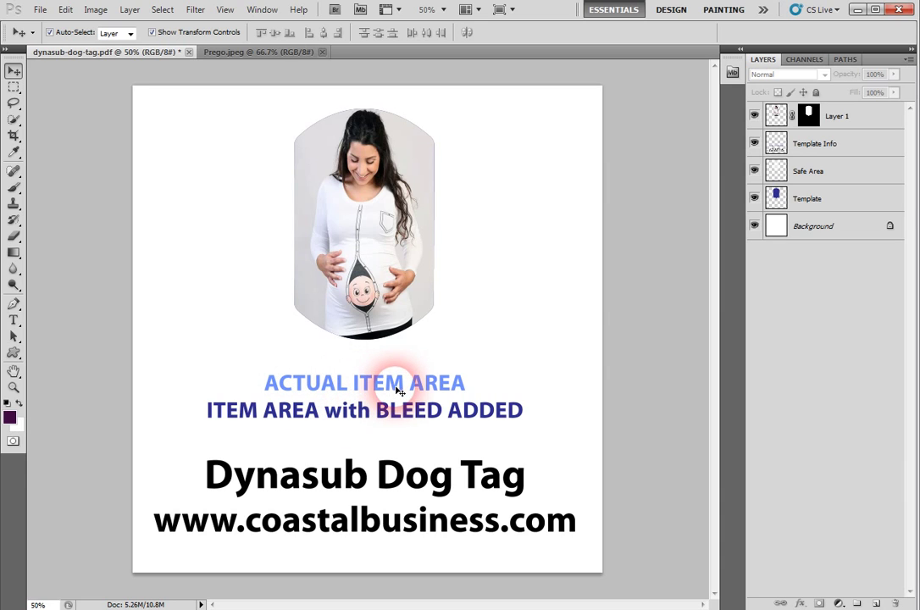
Step: Delete the Template Info layer containing the text below the dog tag
left_click(369, 387)
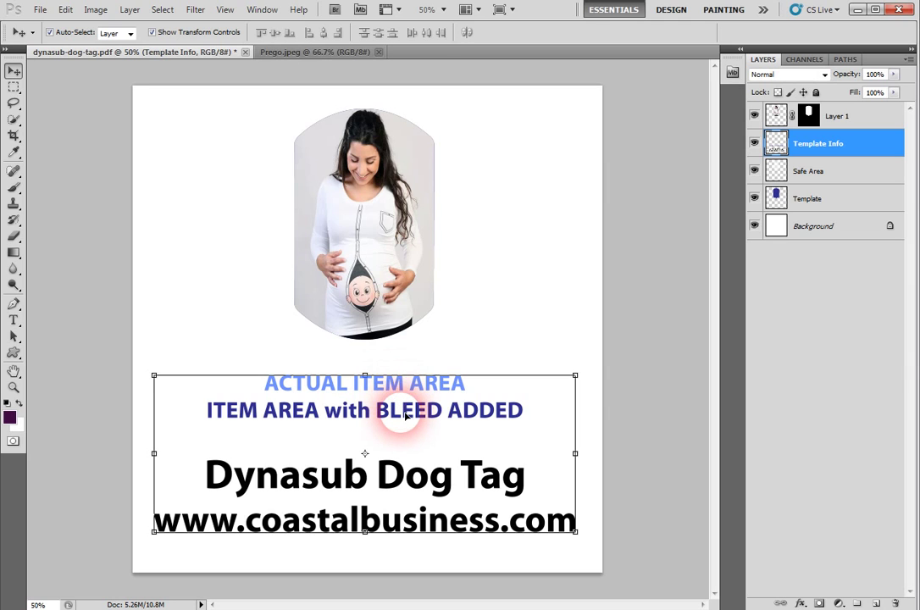
key("Delete")
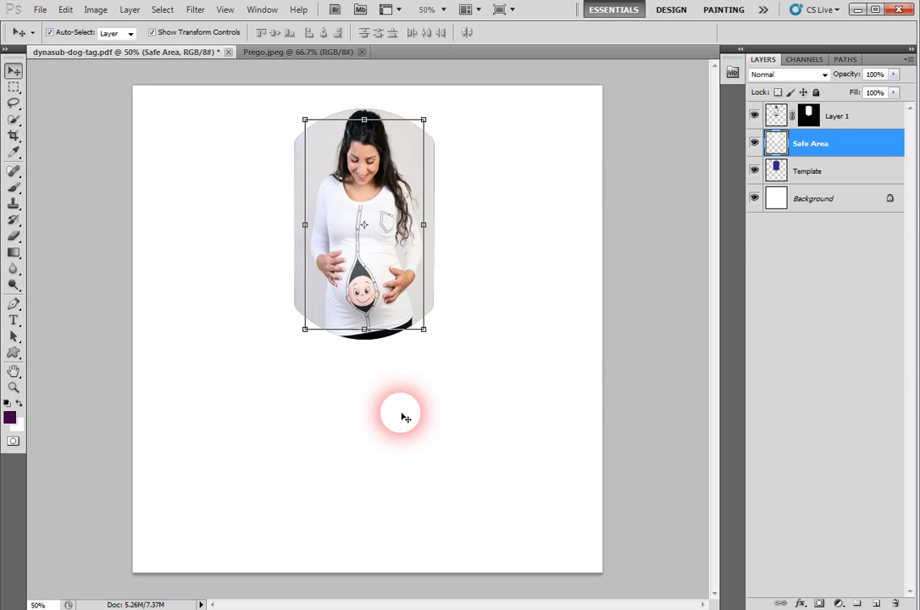
left_click(465, 319)
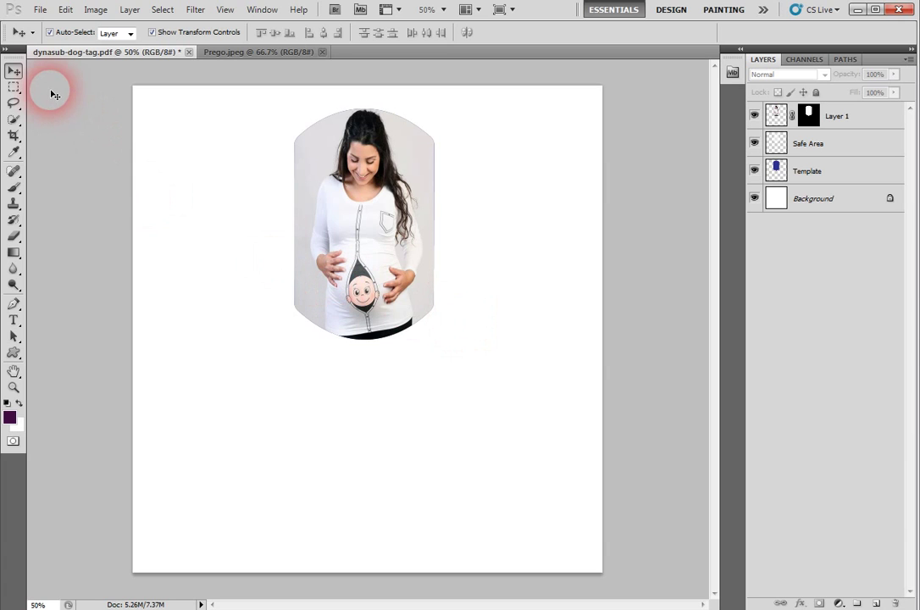
Step: Crop the document to a rectangular marquee selection drawn closely around the dog tag photo
left_click(15, 88)
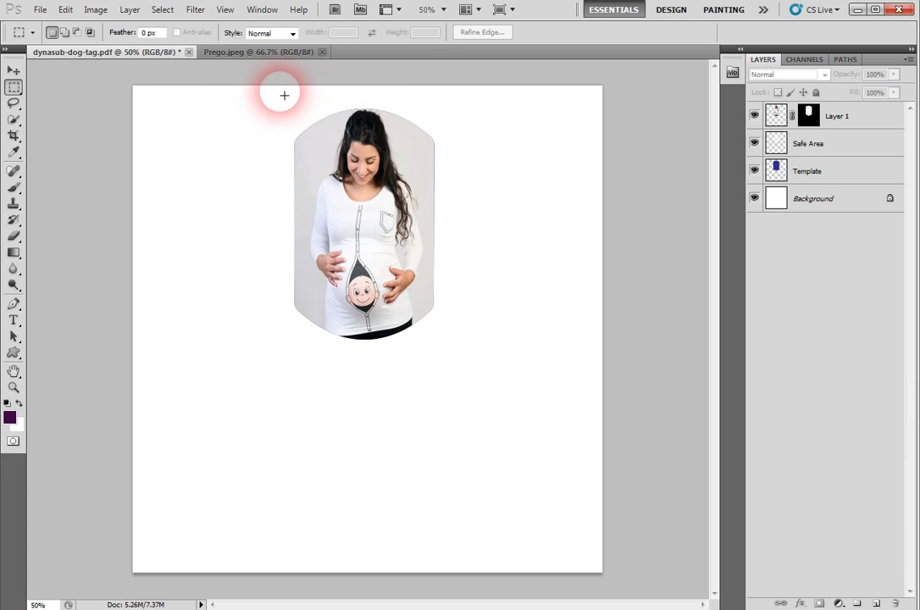
left_click_drag(272, 104, 464, 352)
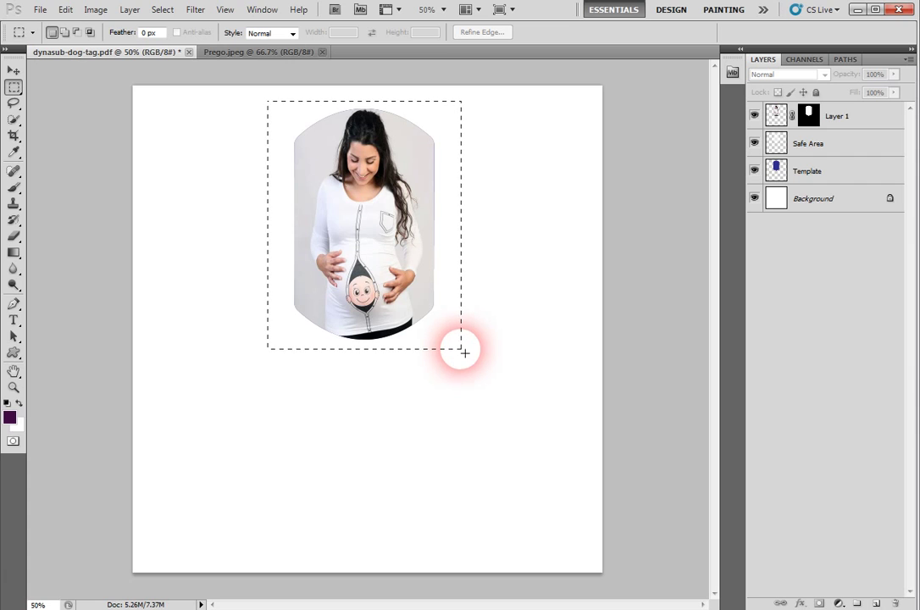
left_click(96, 10)
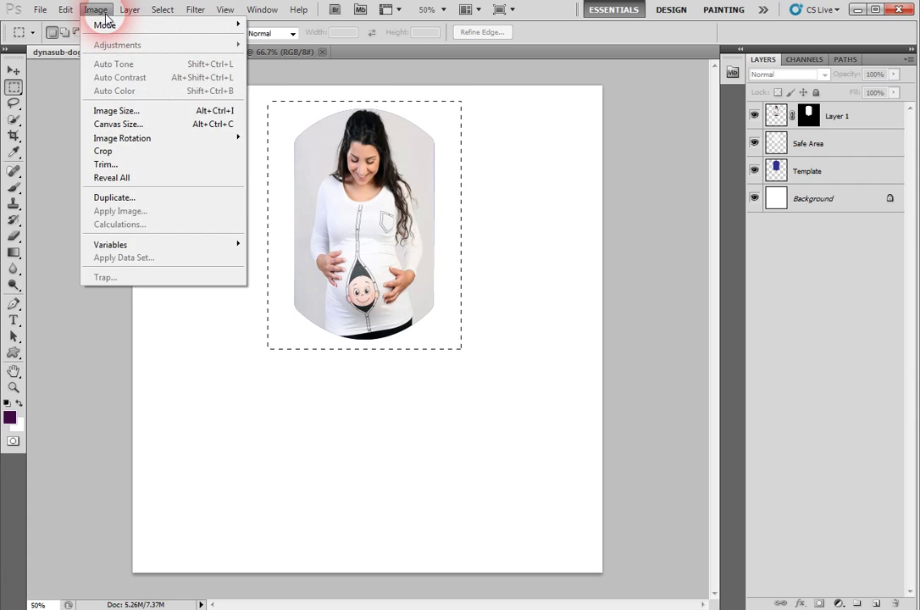
left_click(116, 153)
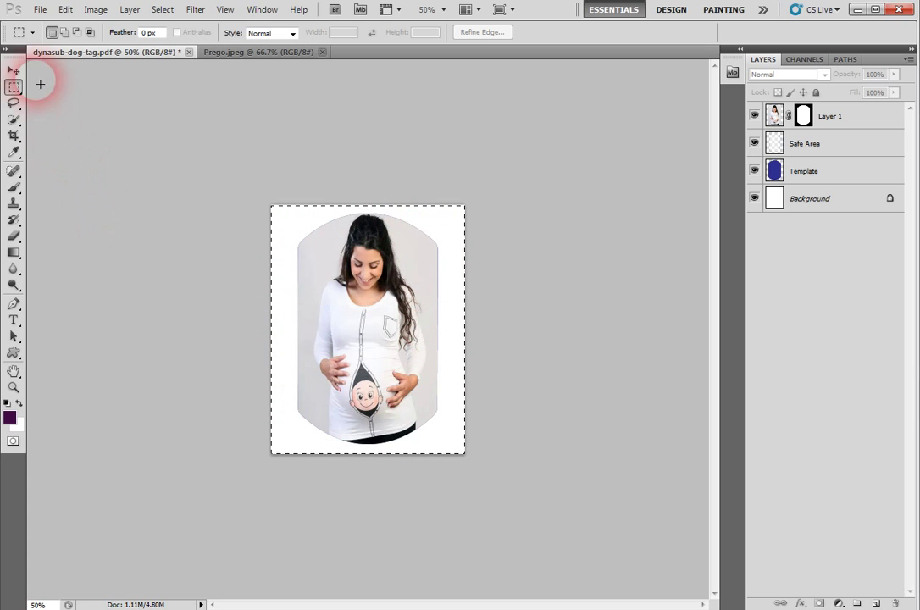
Step: Save a copy of the cropped document to the Desktop as Baby Girl in PNG format without interlacing, and clear the marquee selection
left_click(39, 11)
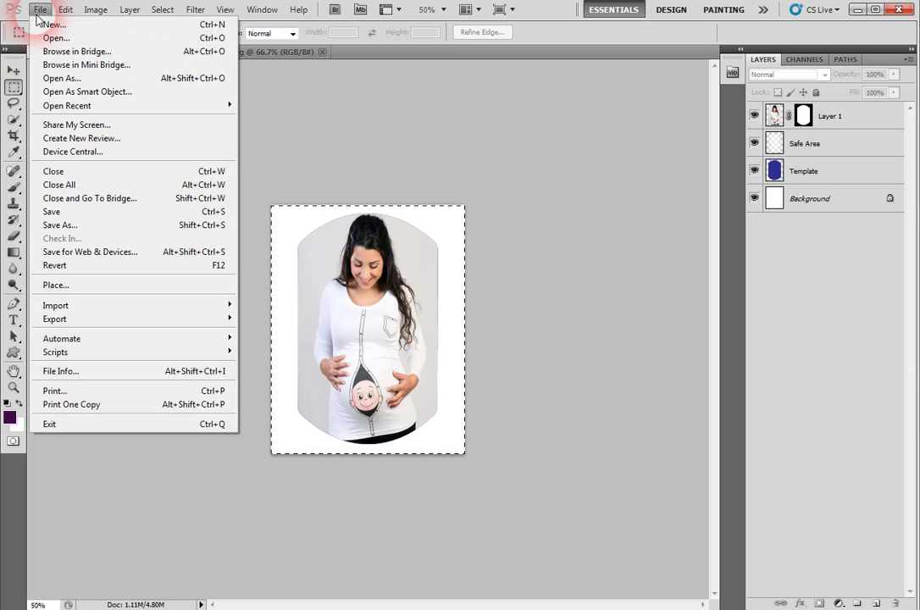
left_click(72, 227)
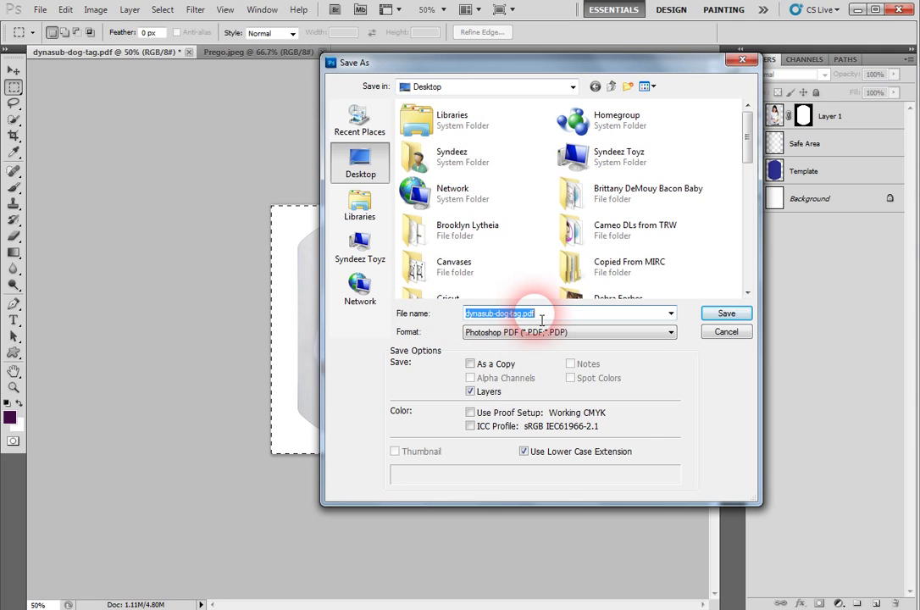
type("Baby")
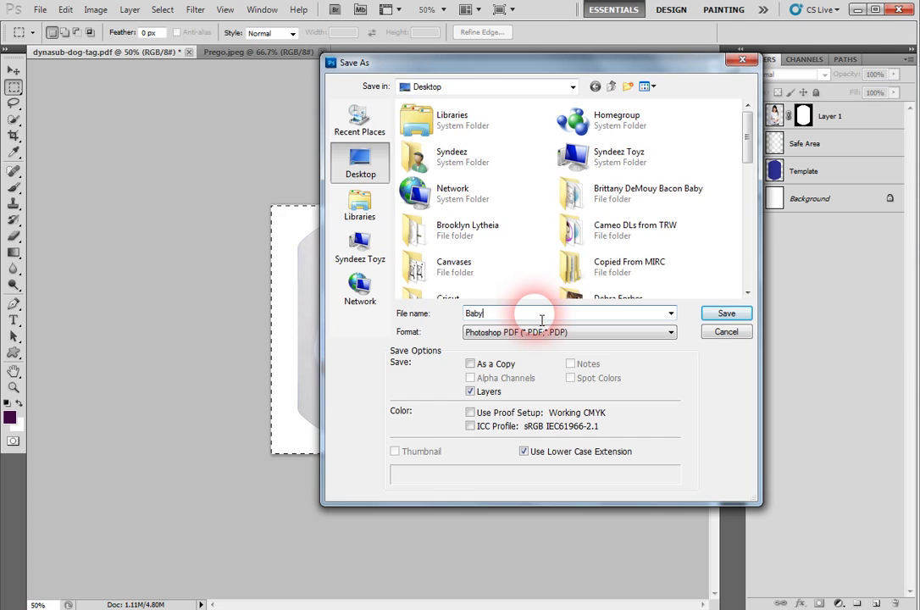
type(" Girl")
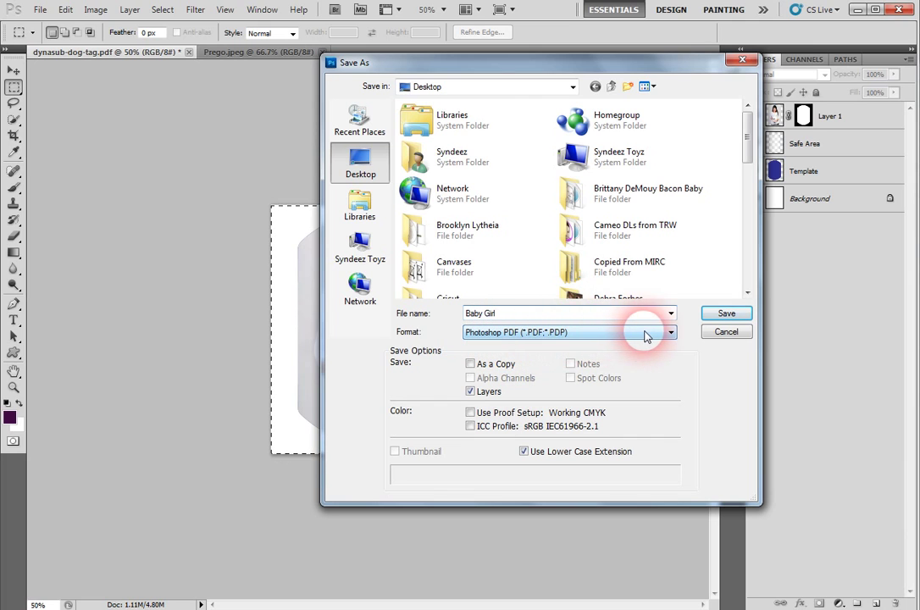
left_click(671, 335)
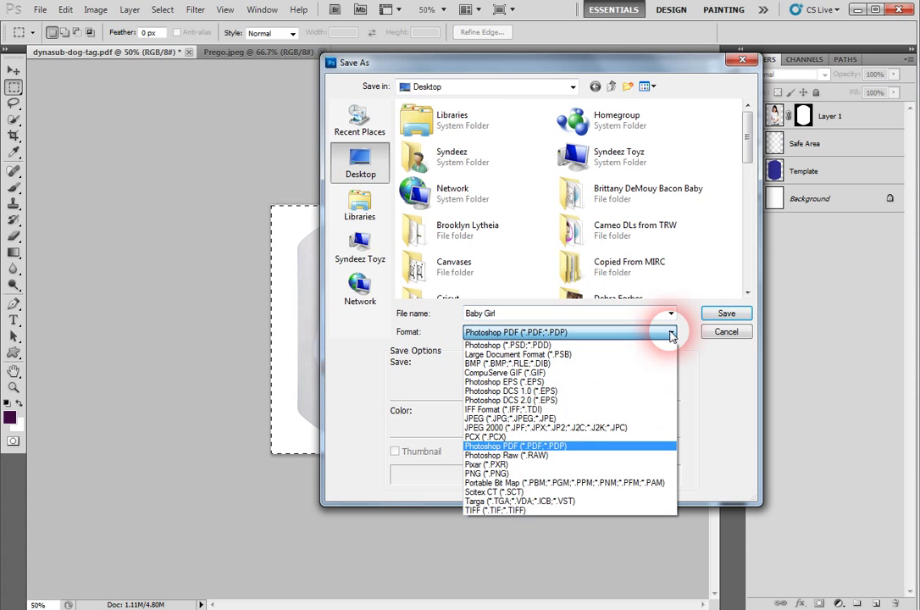
left_click(671, 334)
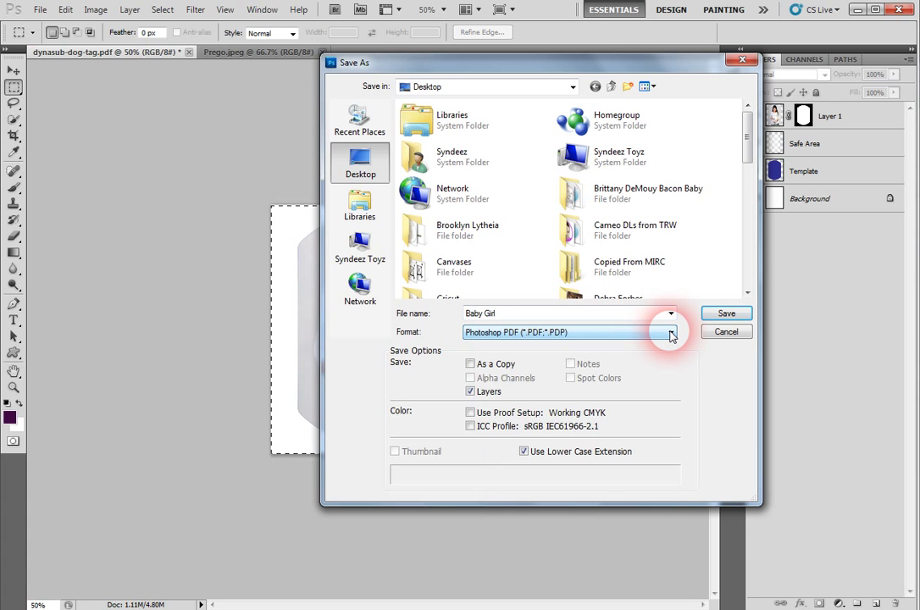
left_click(671, 334)
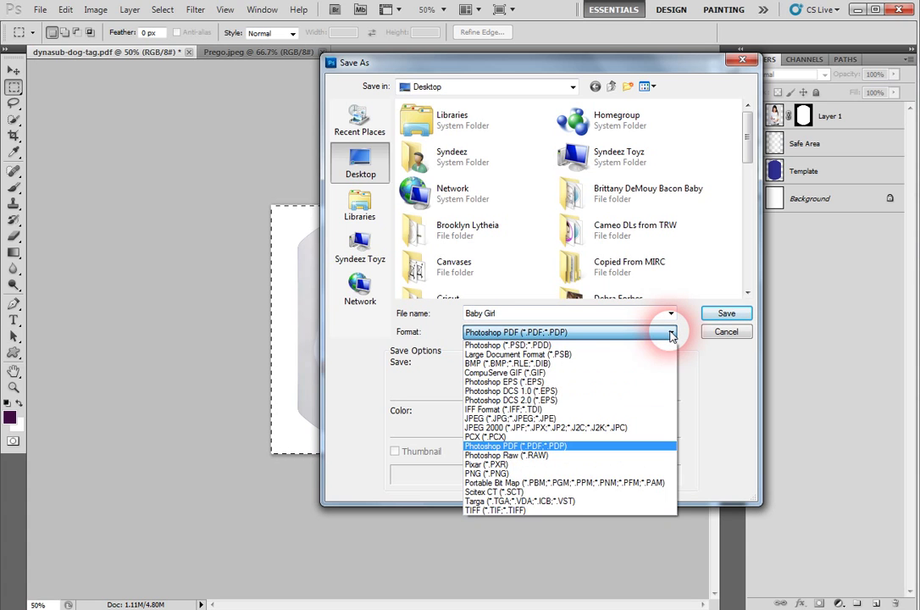
left_click(509, 475)
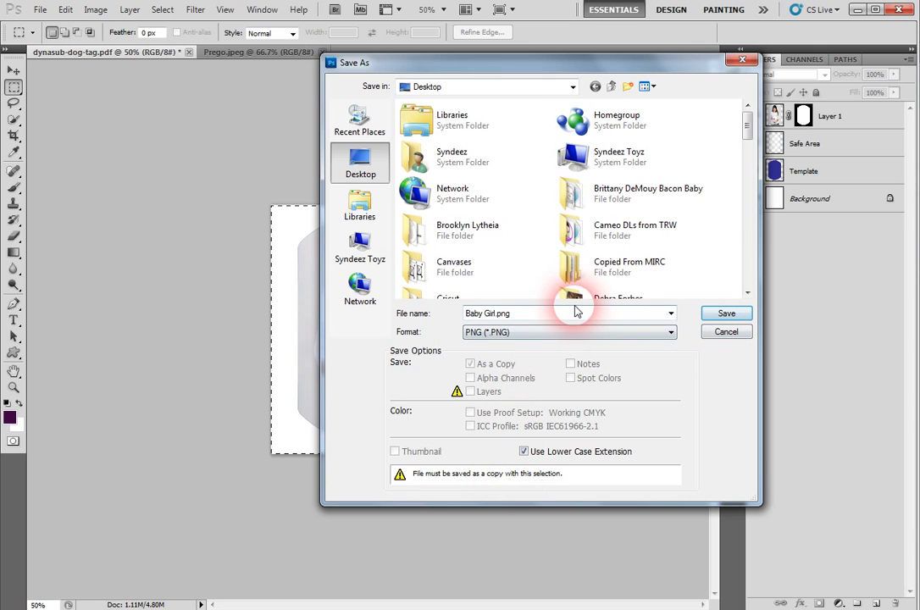
left_click(716, 316)
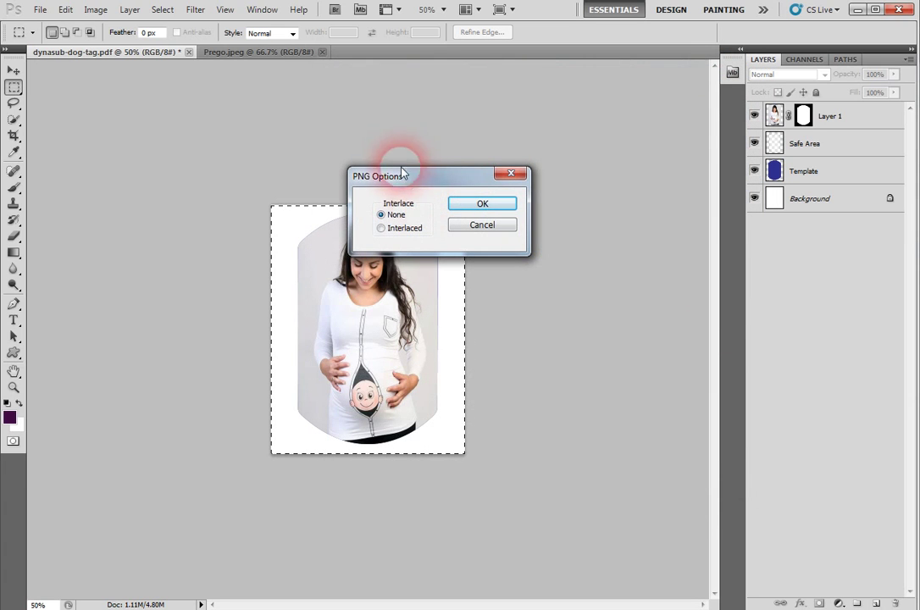
left_click(482, 204)
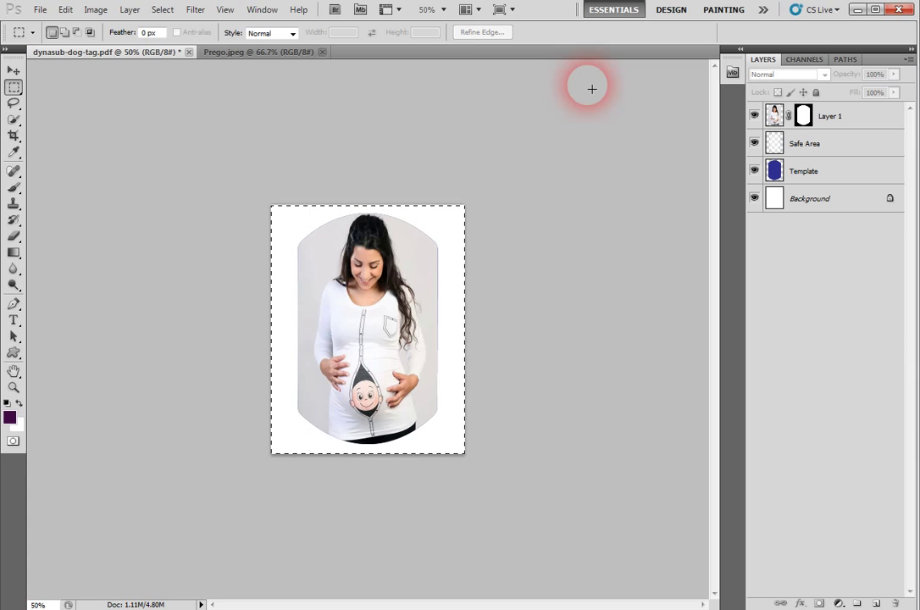
left_click(13, 72)
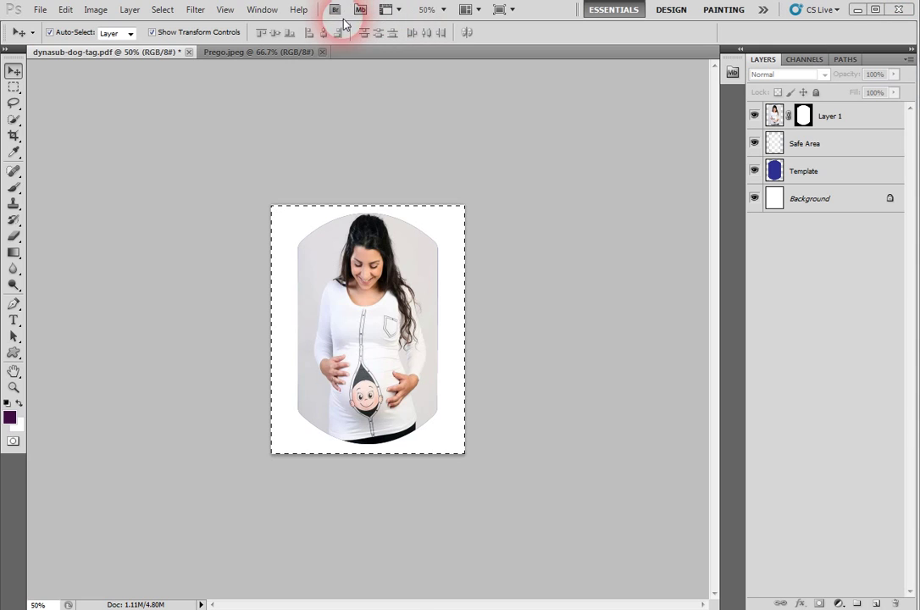
key("ctrl+d")
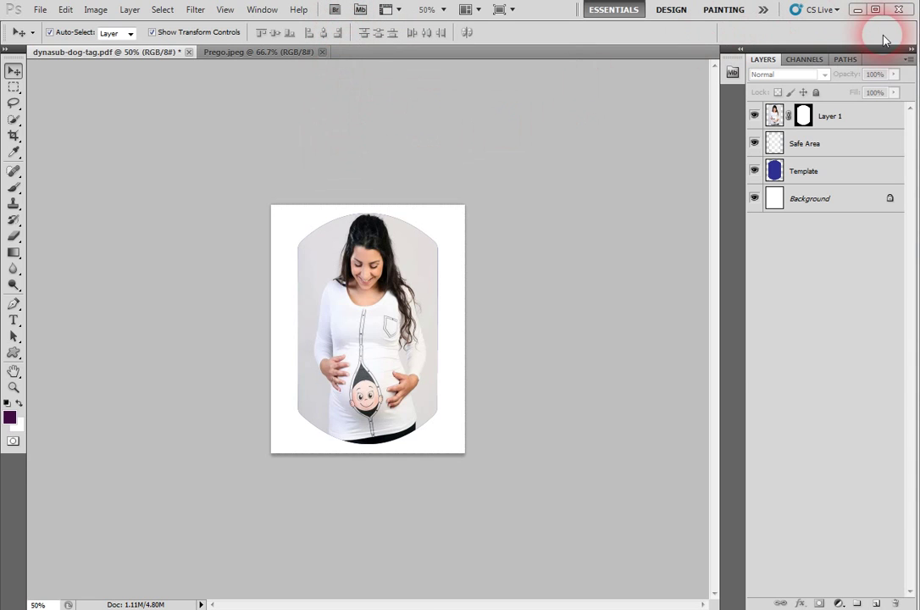
Step: Switch to Silhouette Studio and open the PNG file Baby Girl.png from the Desktop
key("alt+Tab")
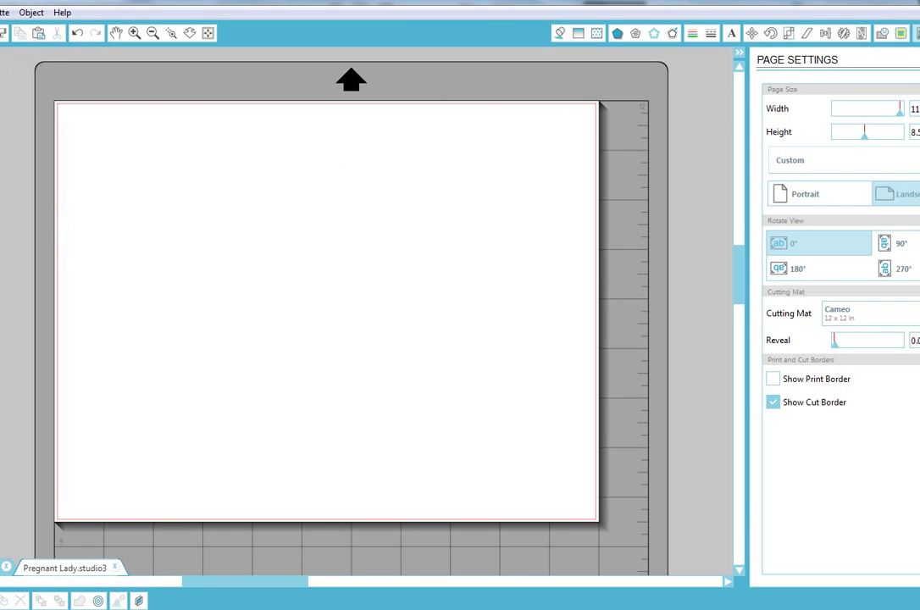
key("alt+f")
key("Right")
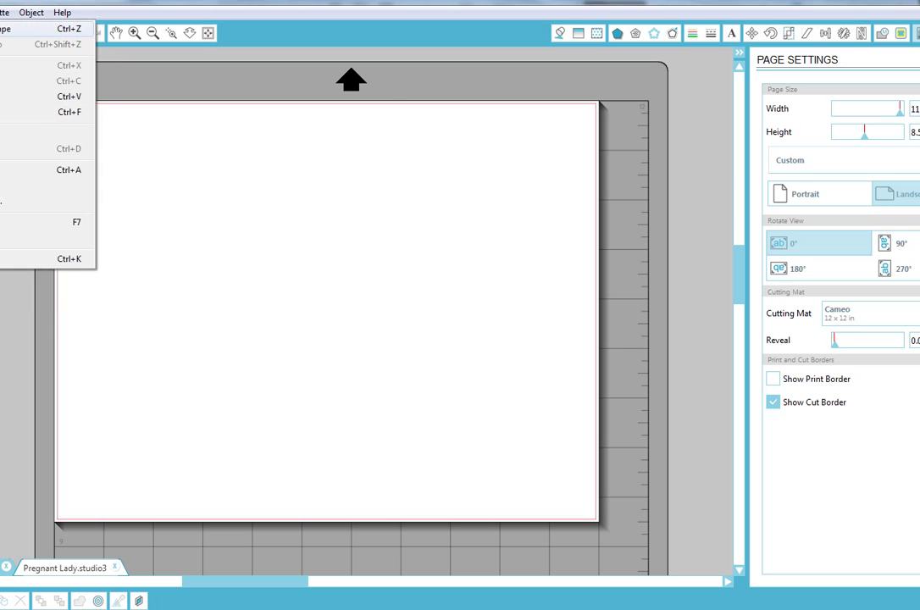
key("Left")
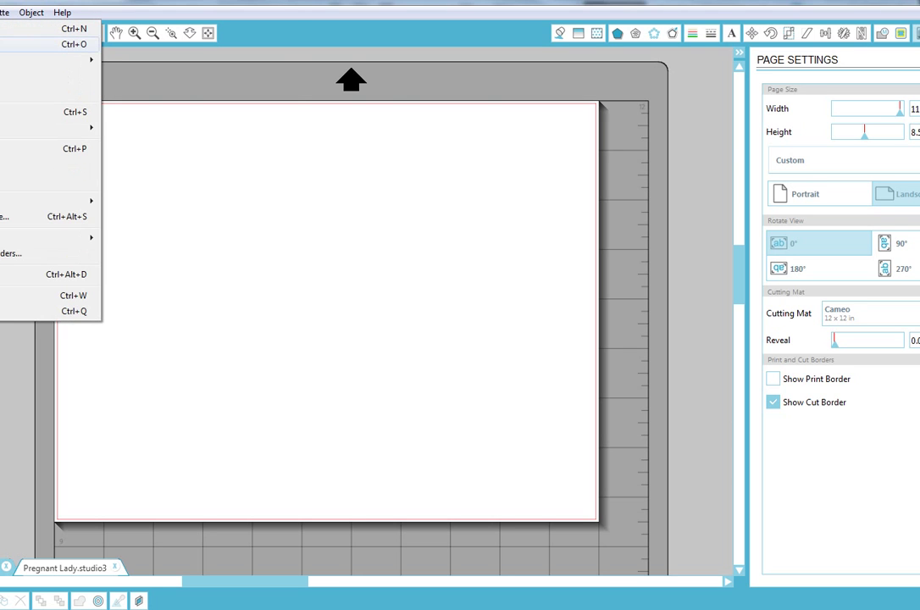
key("Return")
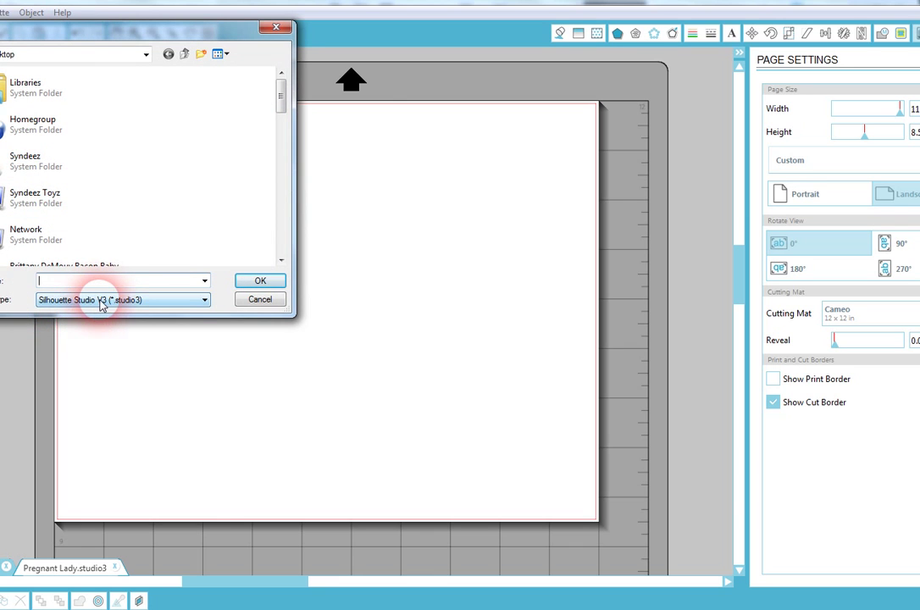
left_click(205, 301)
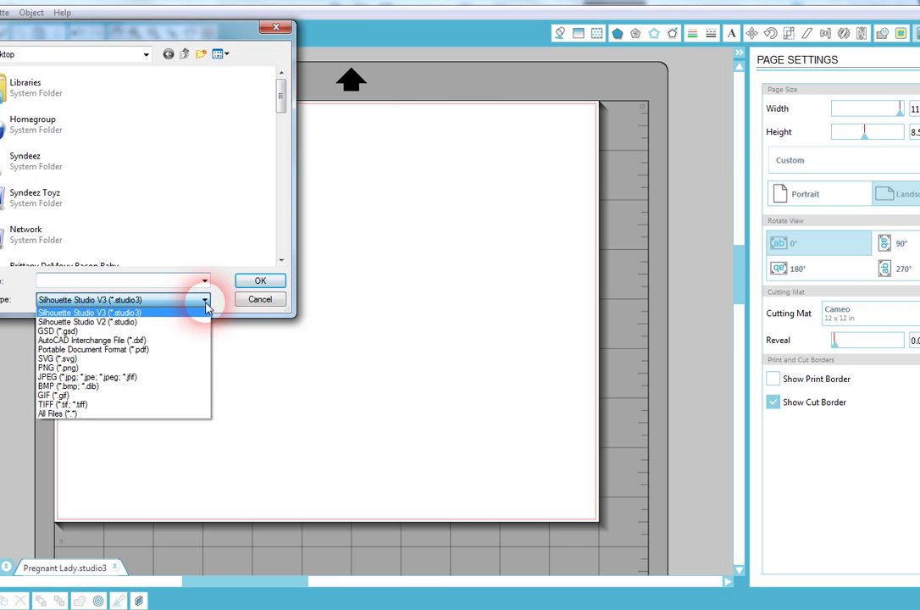
left_click(72, 369)
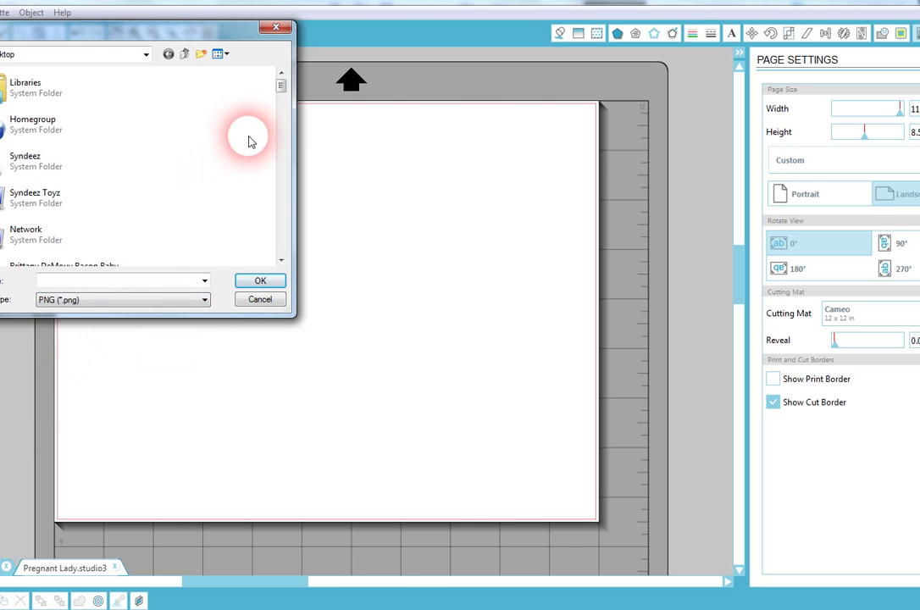
left_click_drag(281, 82, 285, 177)
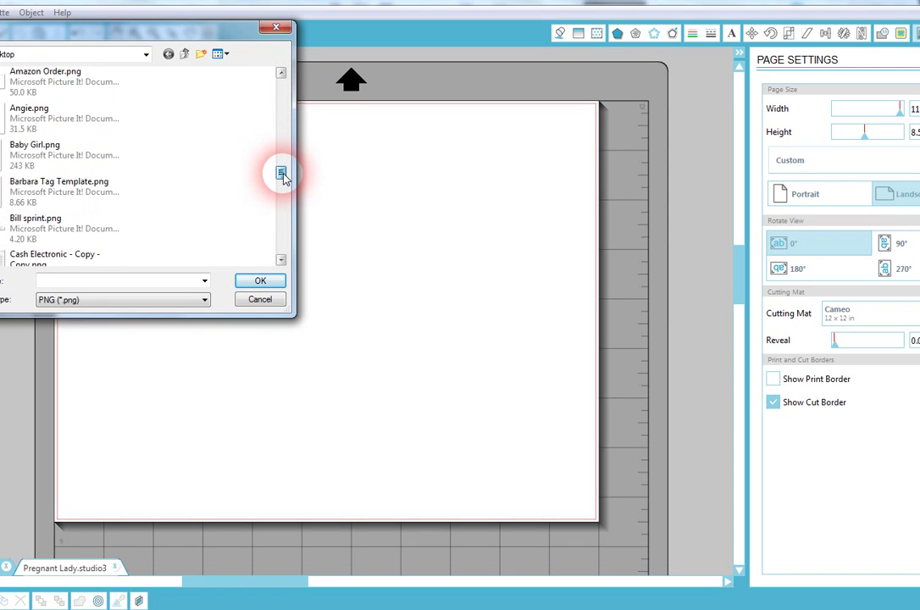
left_click(50, 161)
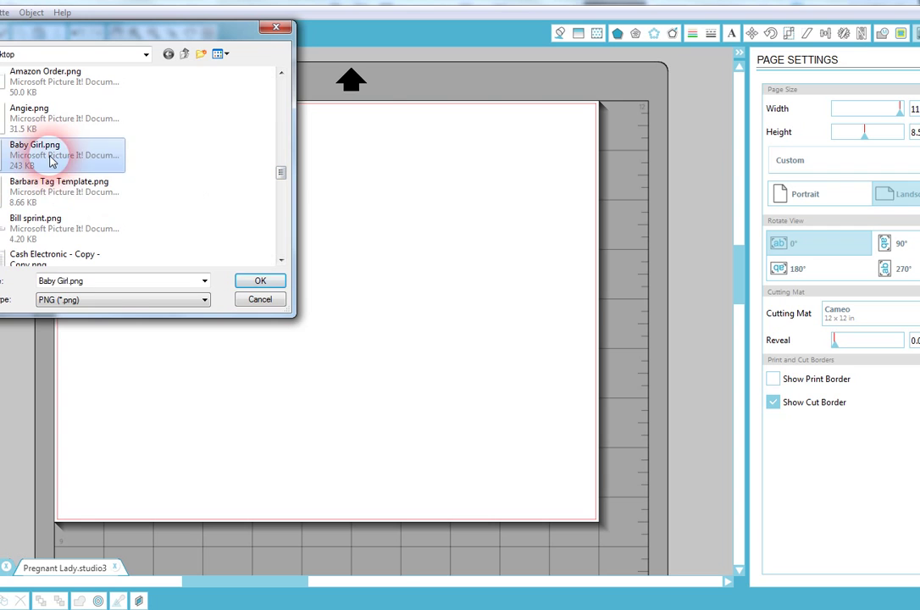
left_click(258, 282)
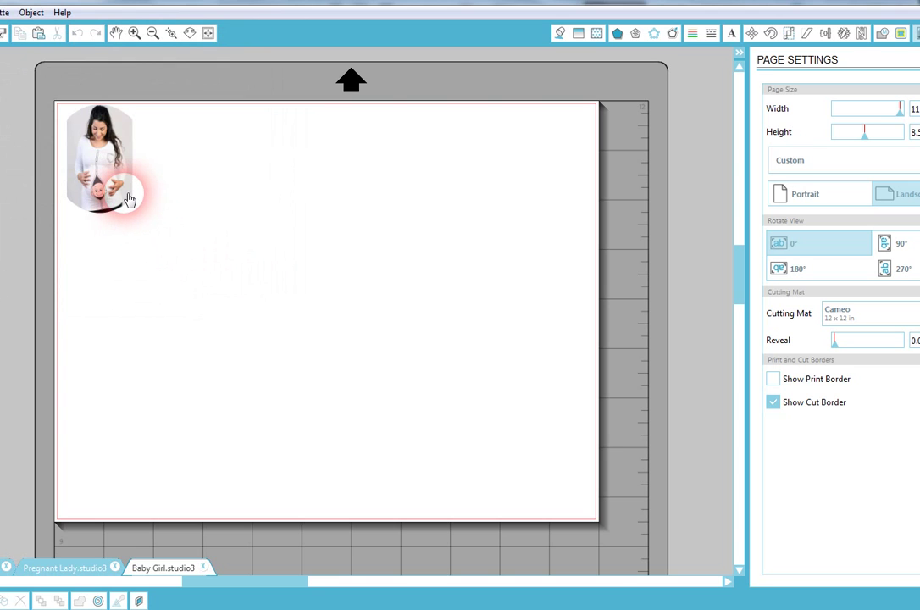
Step: Move the dog tag image slightly inward from the page's upper-left corner and place a pasted copy just to the right of it
left_click_drag(127, 198, 147, 220)
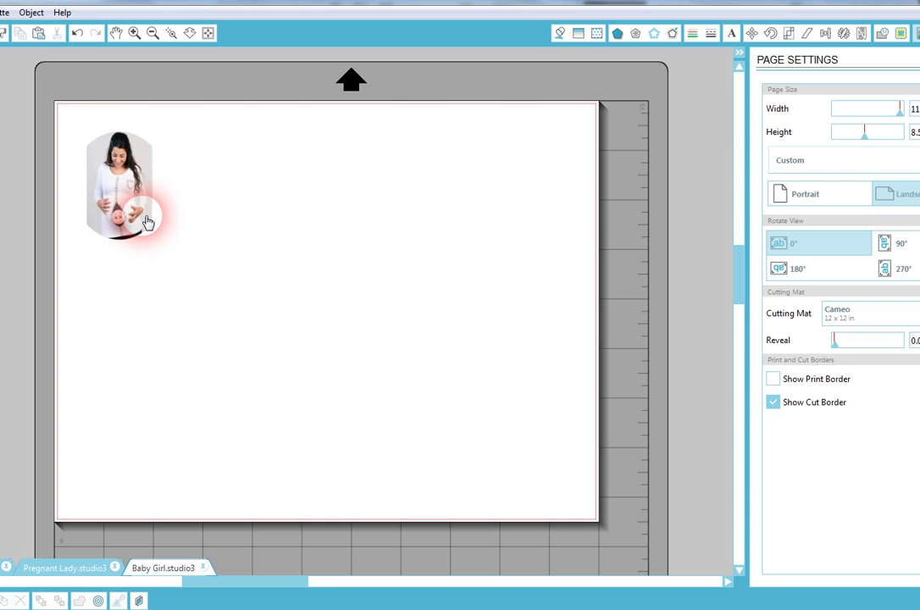
right_click(145, 221)
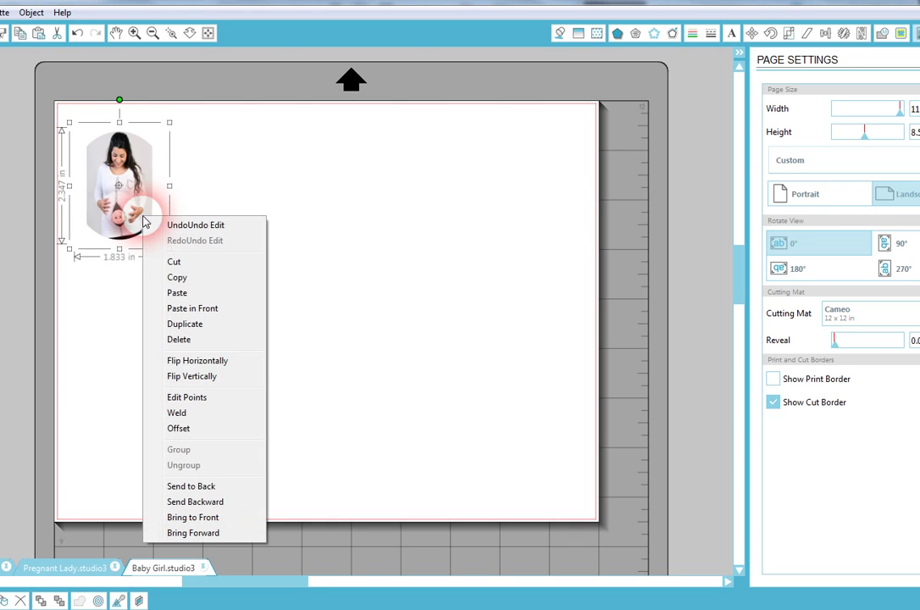
left_click(186, 278)
left_click(267, 179)
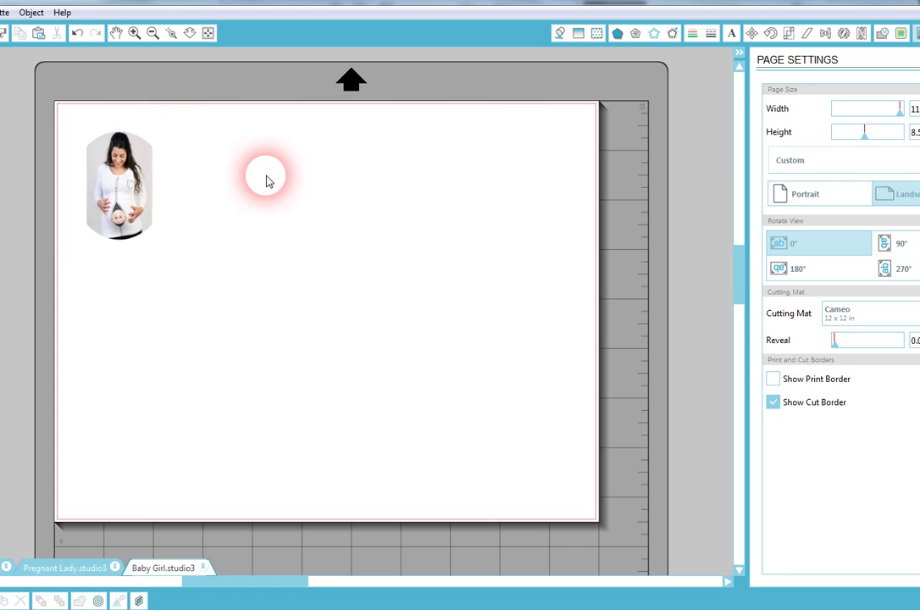
key("ctrl+v")
left_click_drag(173, 202, 234, 188)
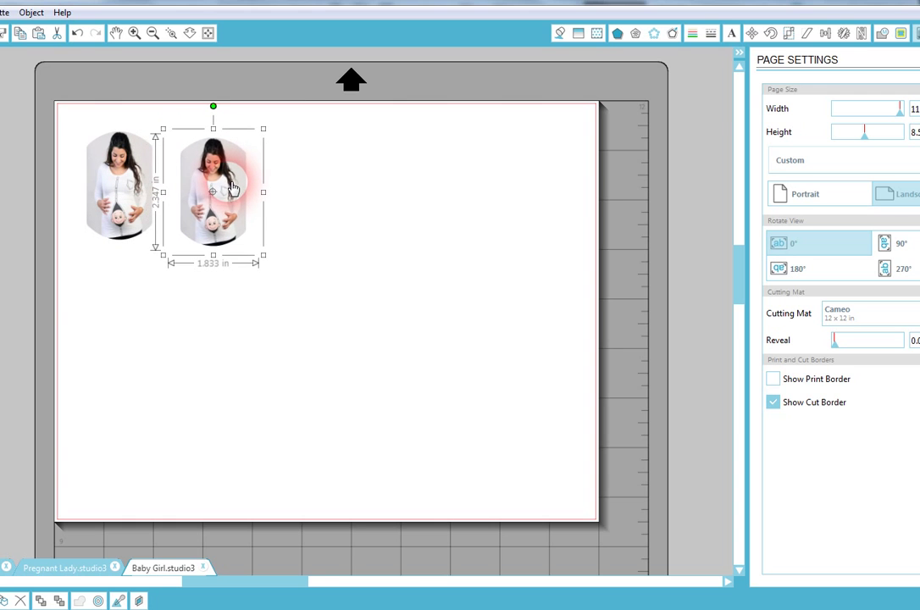
left_click(318, 227)
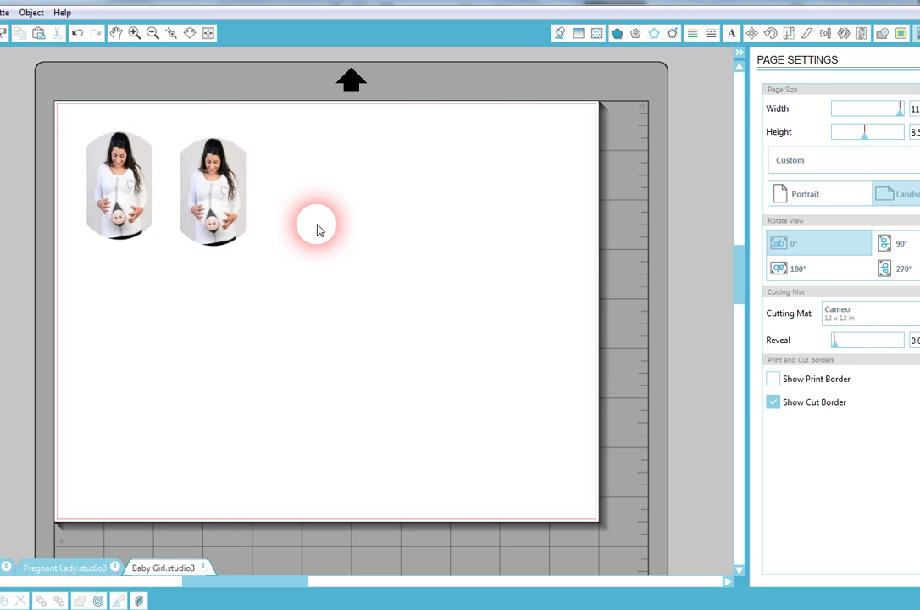